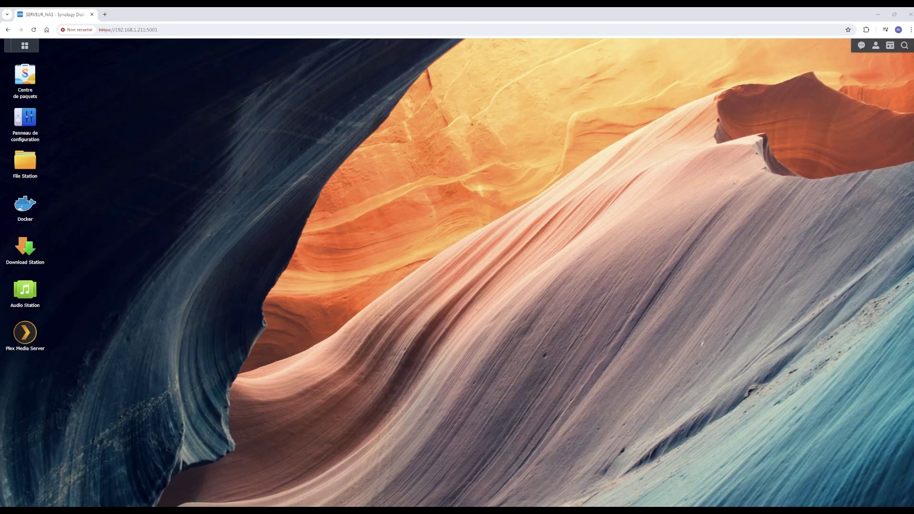
Open File Station and copy the Formation ADOBE folder from the usbshare3 external drive
left_click(28, 162)
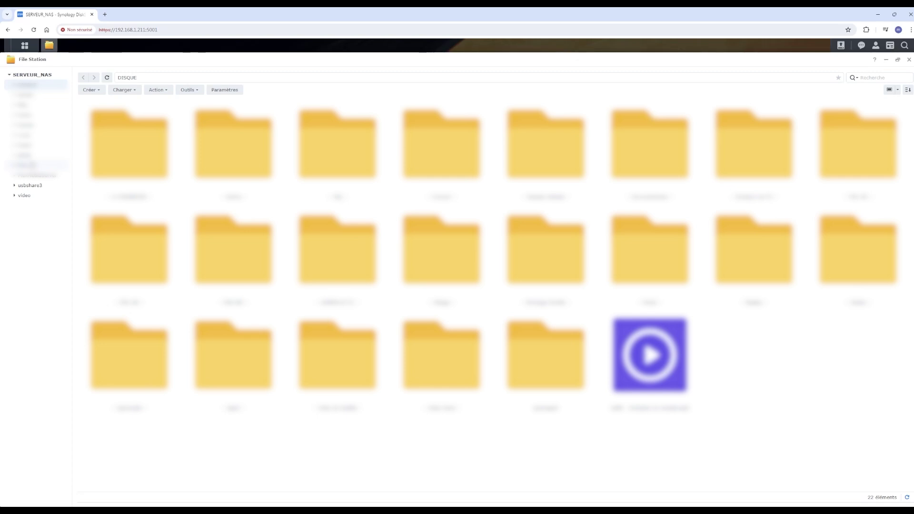
left_click(30, 186)
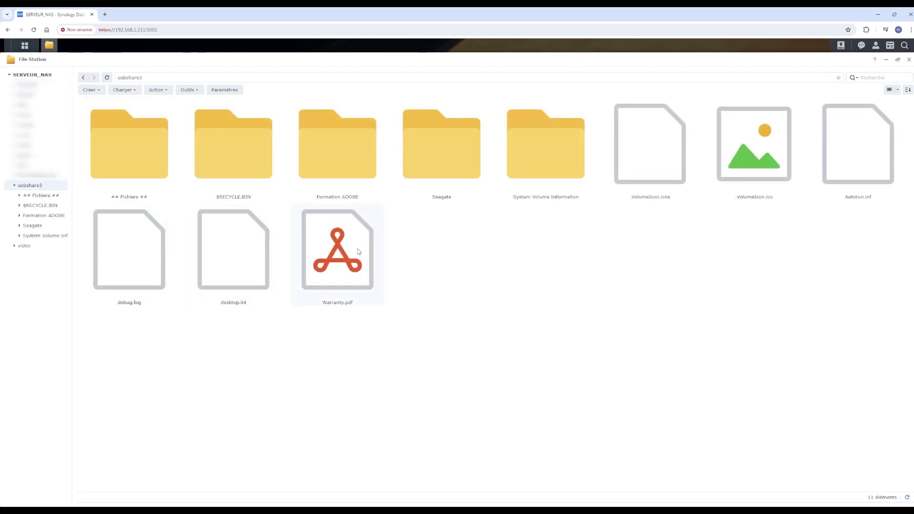
left_click(337, 143)
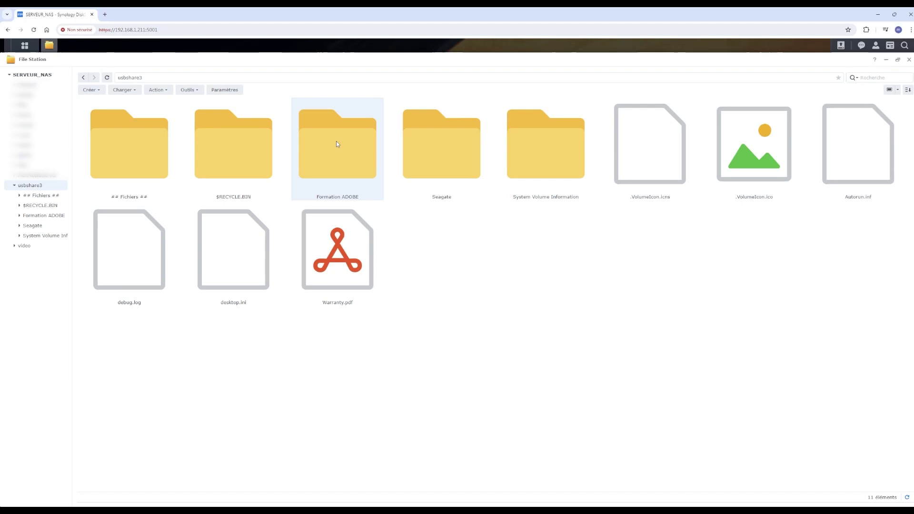
right_click(337, 144)
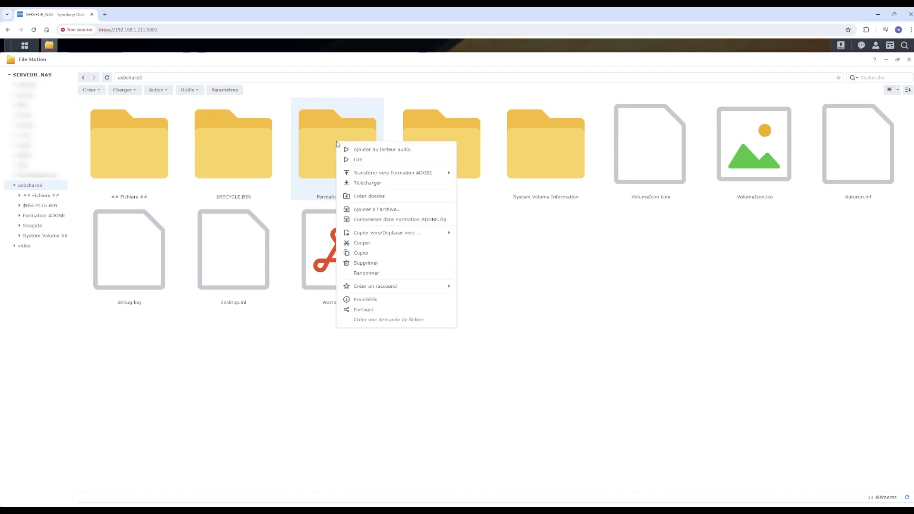
mouse_move(384, 238)
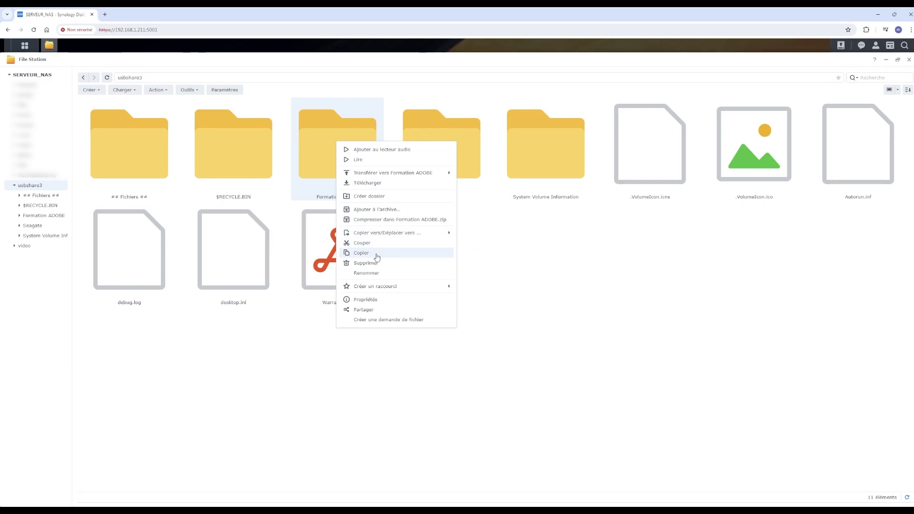
left_click(376, 257)
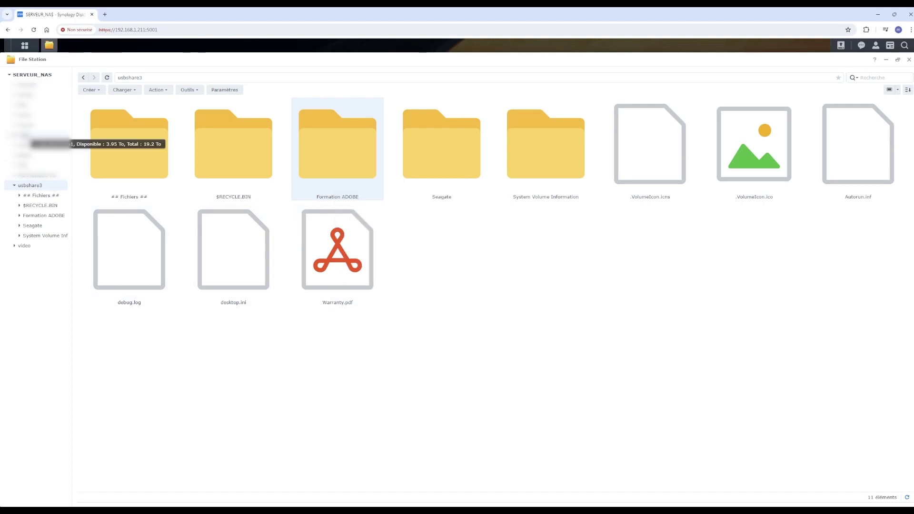
Create a folder named TEST in the personal shared folder that holds Bureau, Documents and Téléchargement
left_click(15, 136)
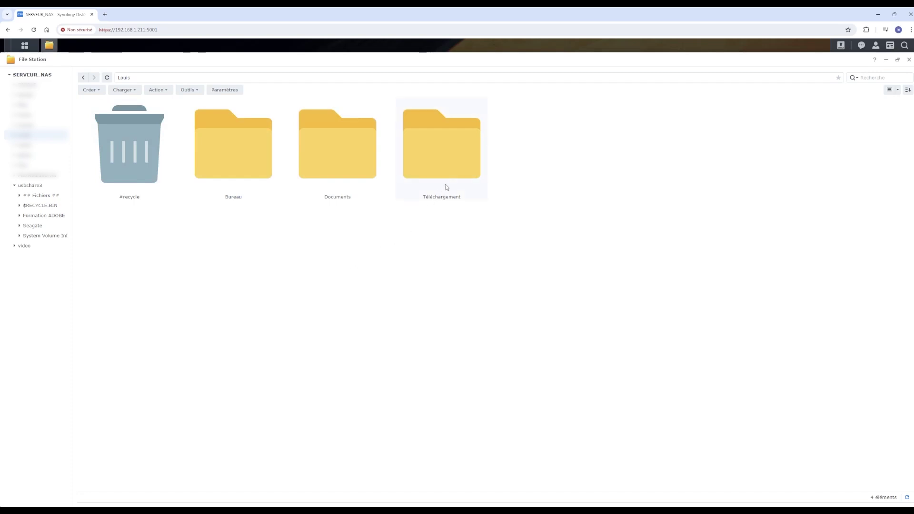
left_click(452, 171)
left_click(355, 187)
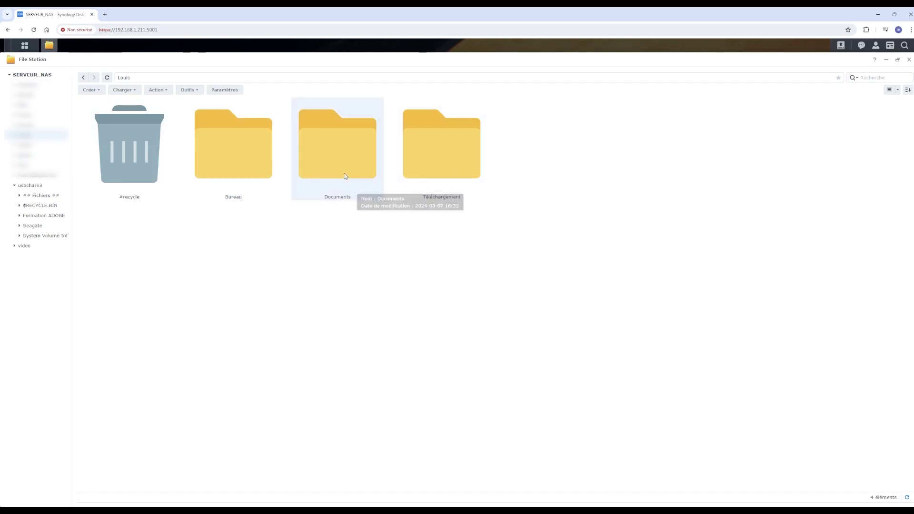
left_click(224, 171)
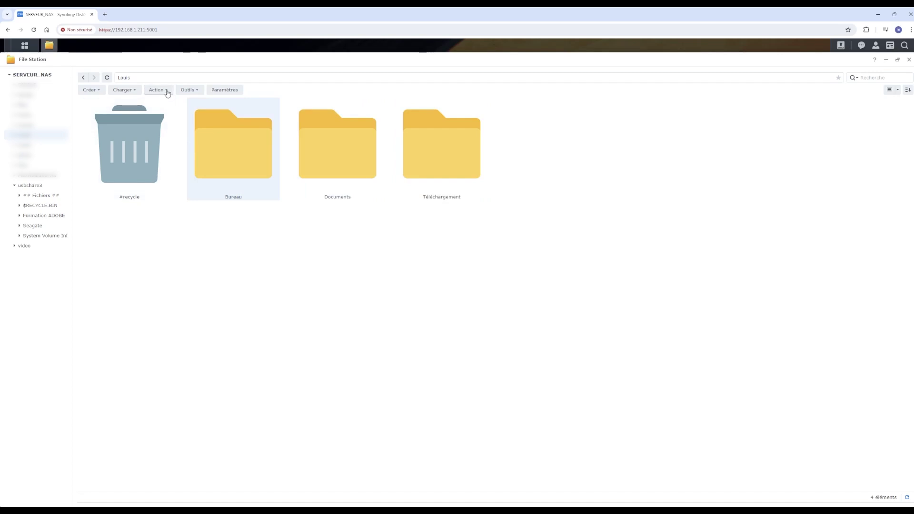
left_click(96, 92)
left_click(102, 105)
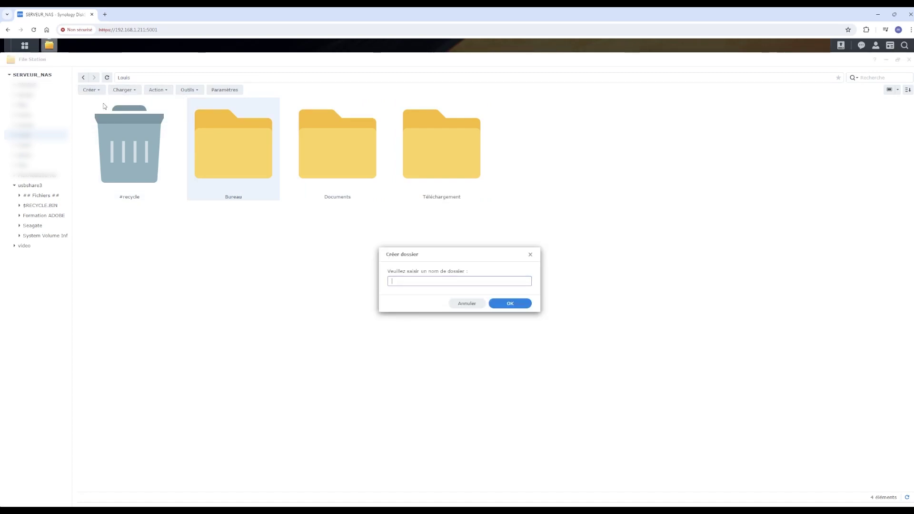
type("TEST")
left_click(514, 305)
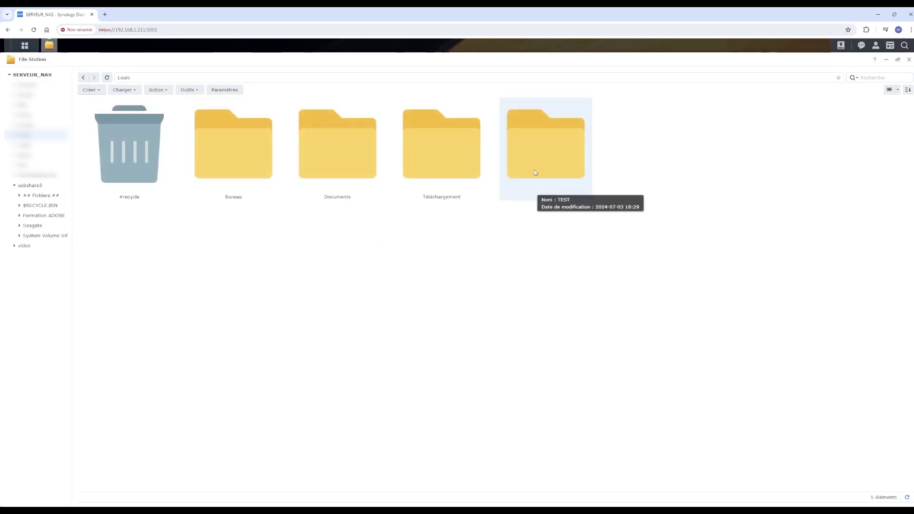
Open the TEST folder and paste the copied Formation ADOBE folder into it
double_click(534, 170)
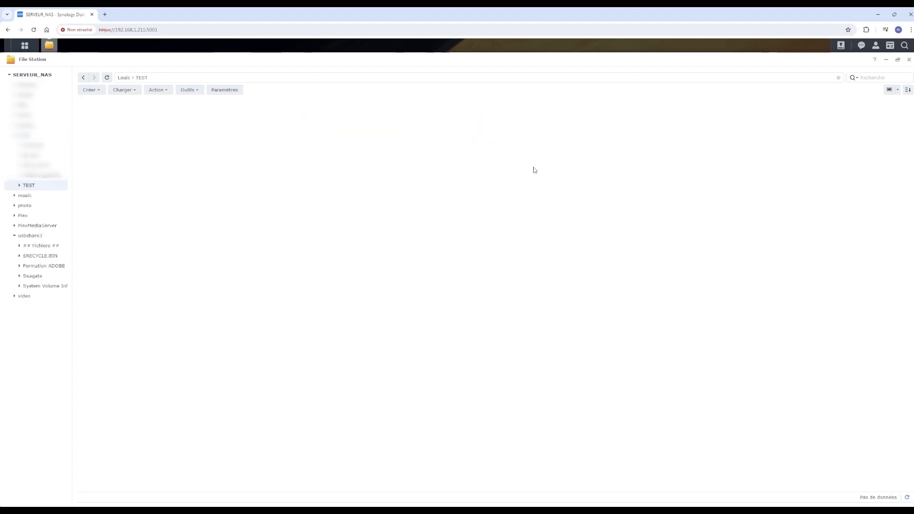
right_click(358, 271)
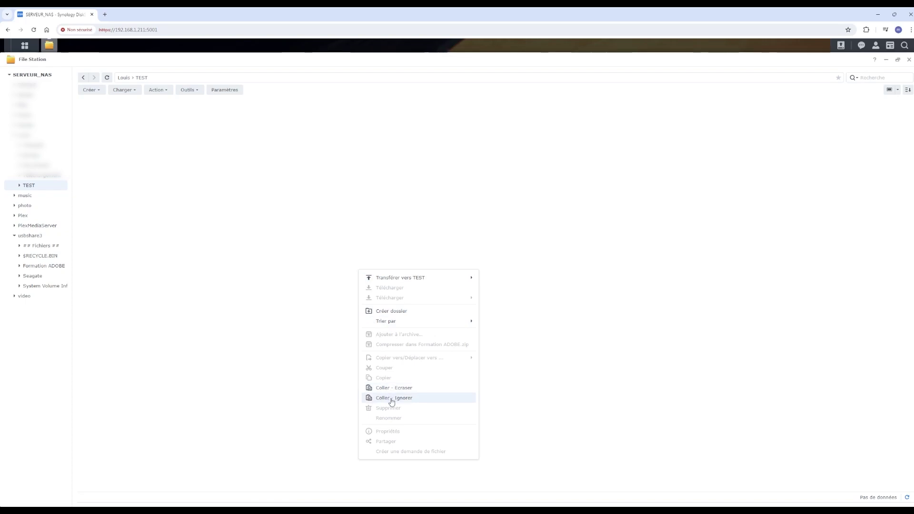
left_click(438, 393)
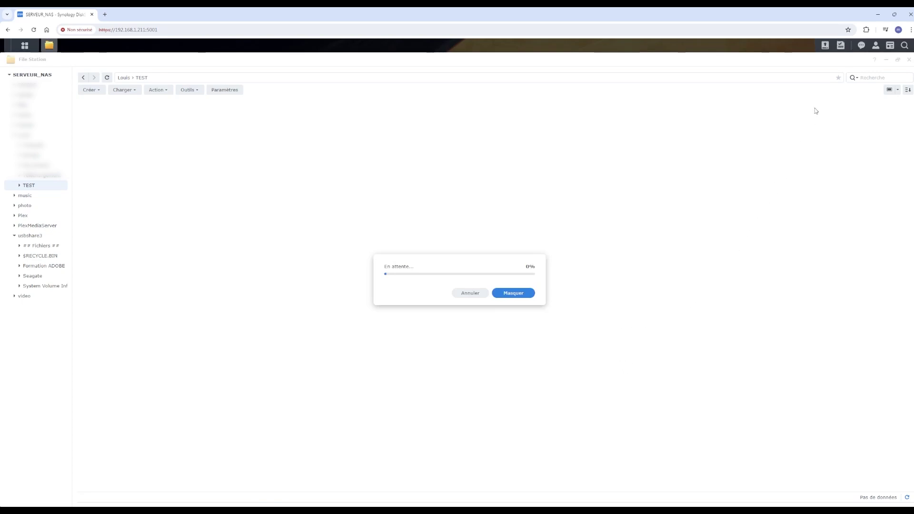
Follow the copy's progress among the background tasks in the task monitor, and close the monitor
left_click(841, 47)
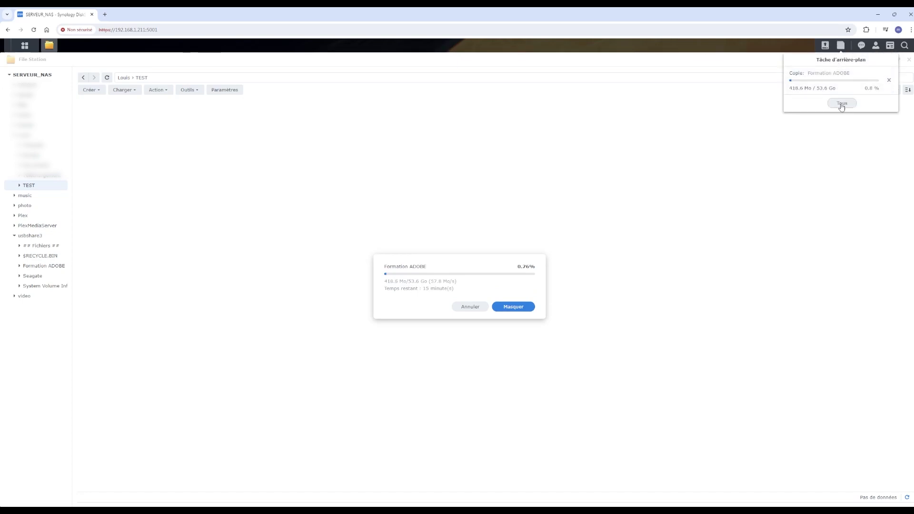
left_click(842, 103)
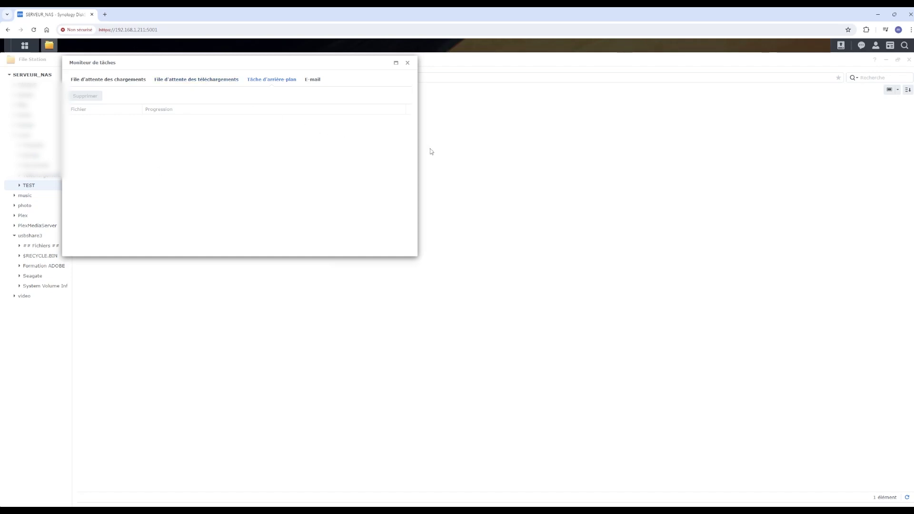
left_click(407, 63)
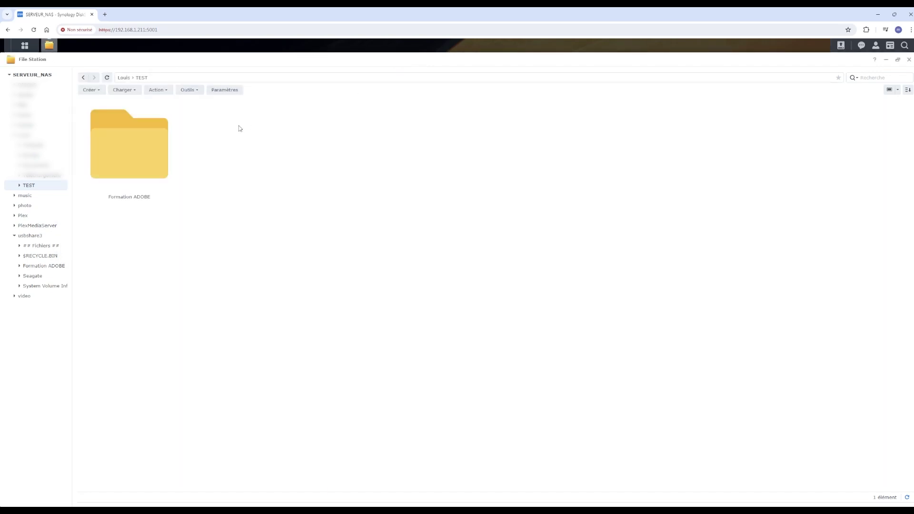
Check the size and file count in the properties of the Formation ADOBE copy in TEST
right_click(118, 158)
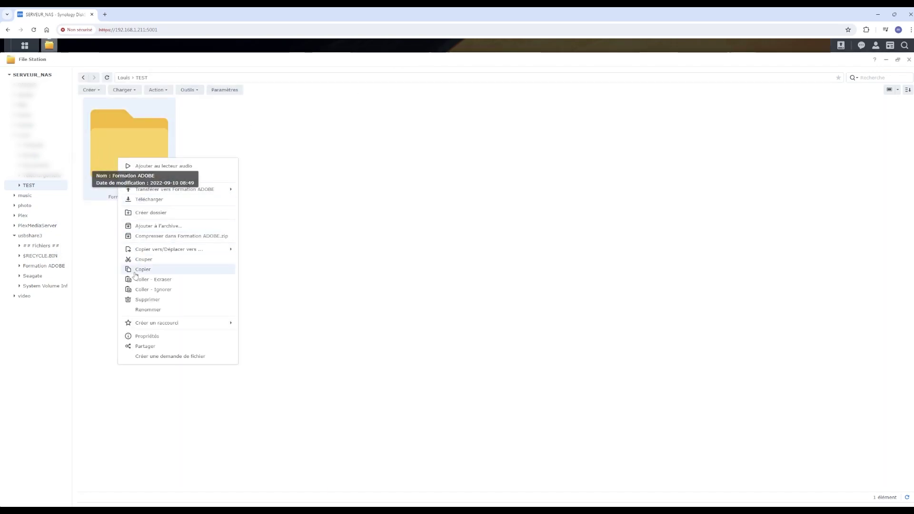
left_click(144, 337)
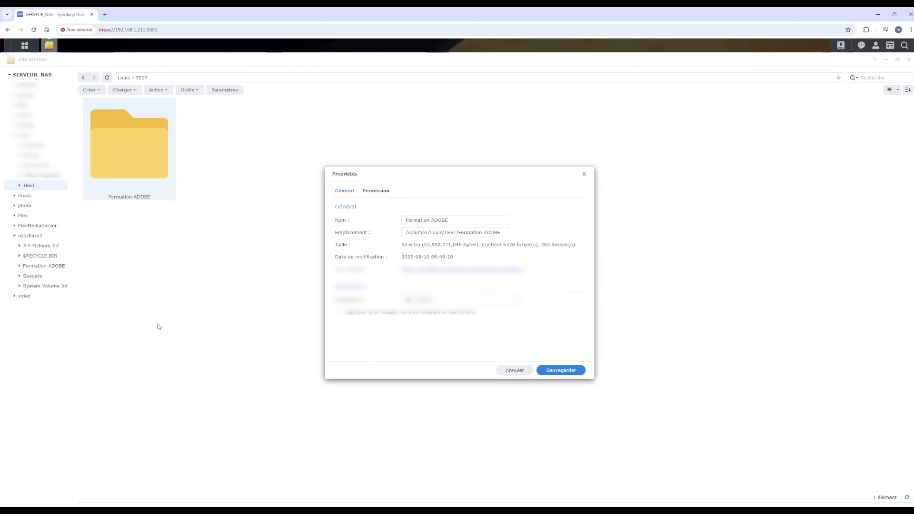
left_click(585, 174)
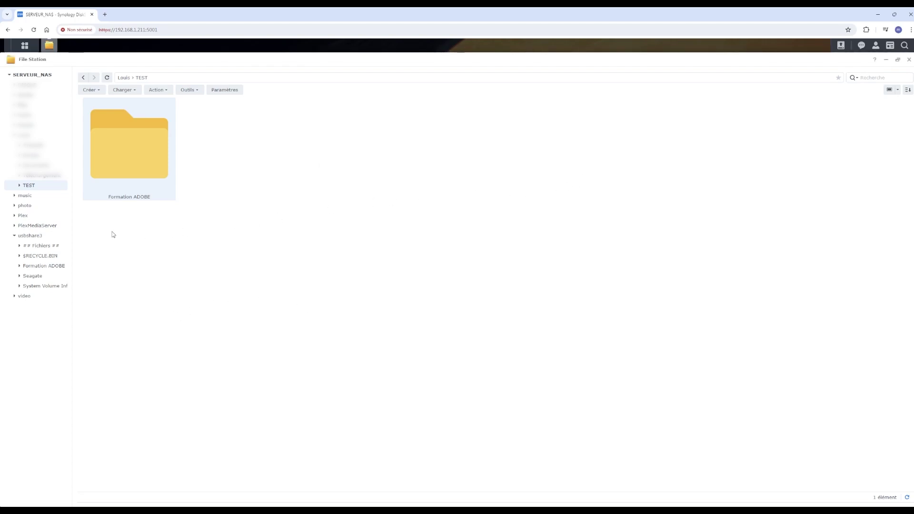
Check the properties of the original Formation ADOBE folder on usbshare3 for comparison with the copy
left_click(39, 237)
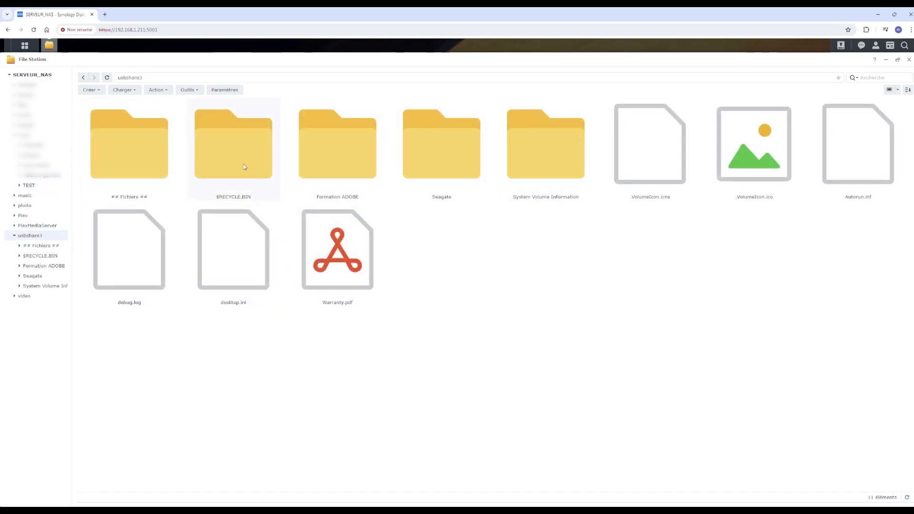
right_click(330, 147)
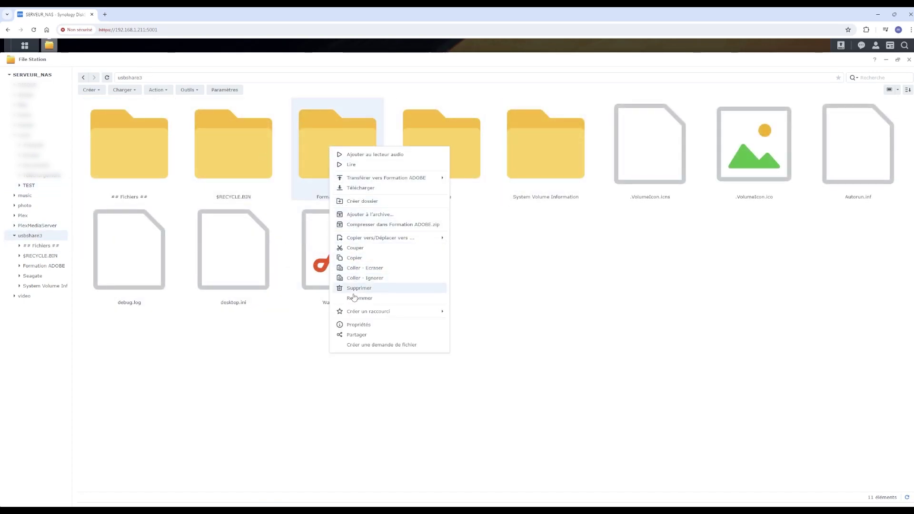
left_click(354, 326)
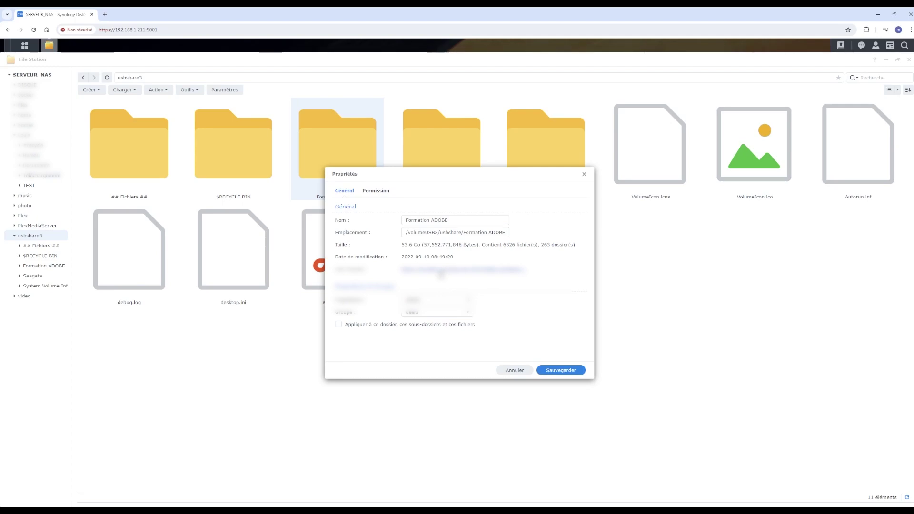
left_click(514, 370)
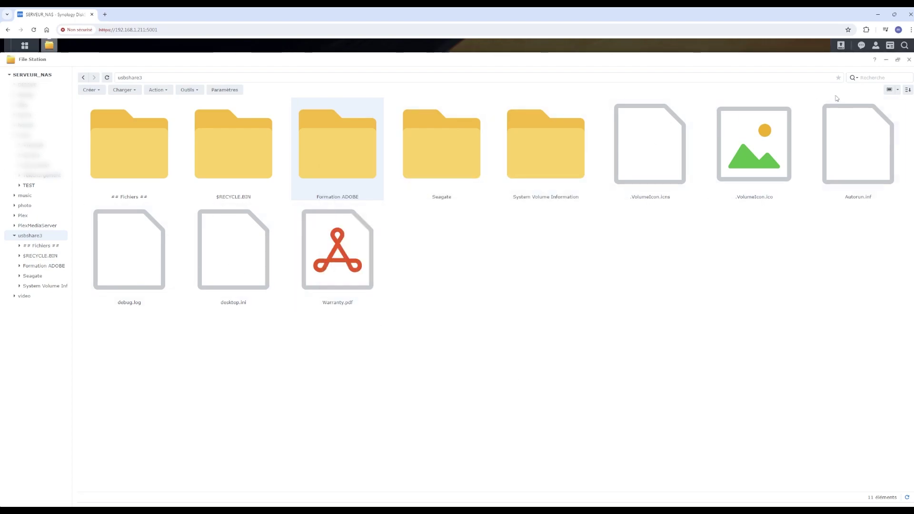
Close File Station, safely eject the external USB disk, and reopen File Station to check the shared folder list
left_click(909, 60)
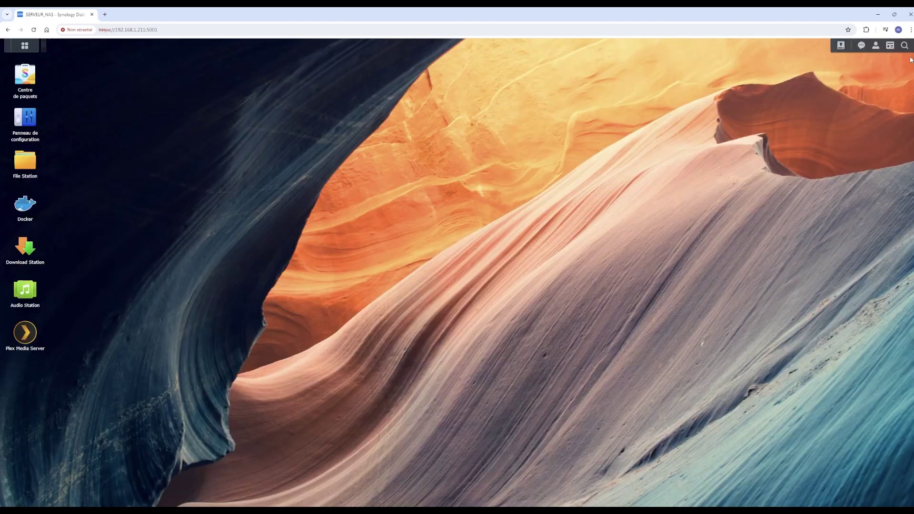
left_click(844, 48)
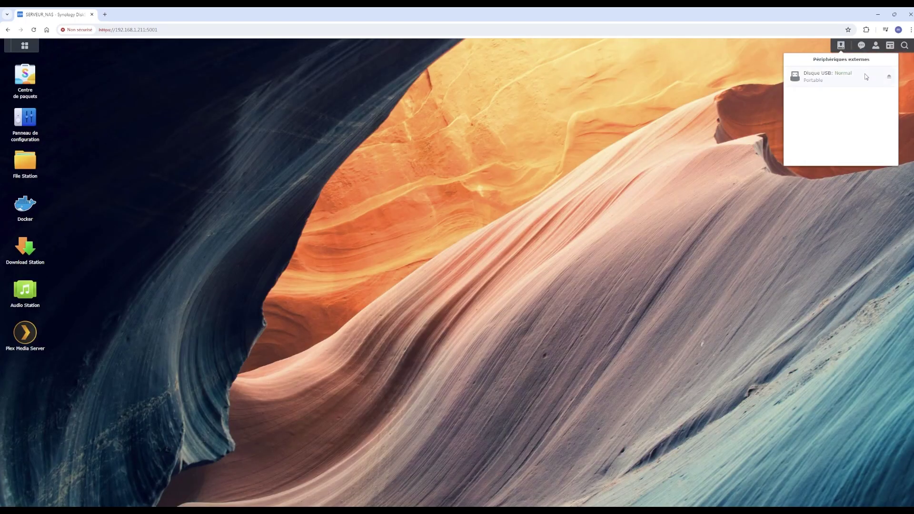
left_click(889, 78)
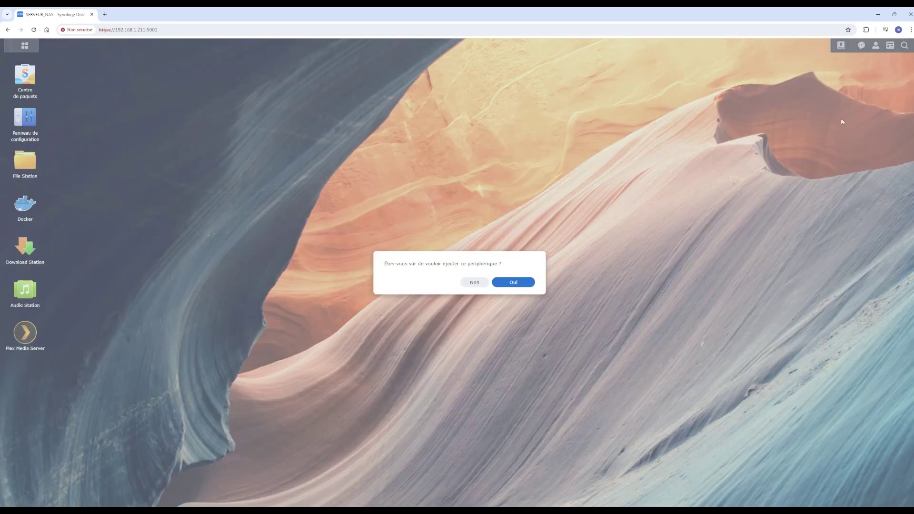
left_click(518, 285)
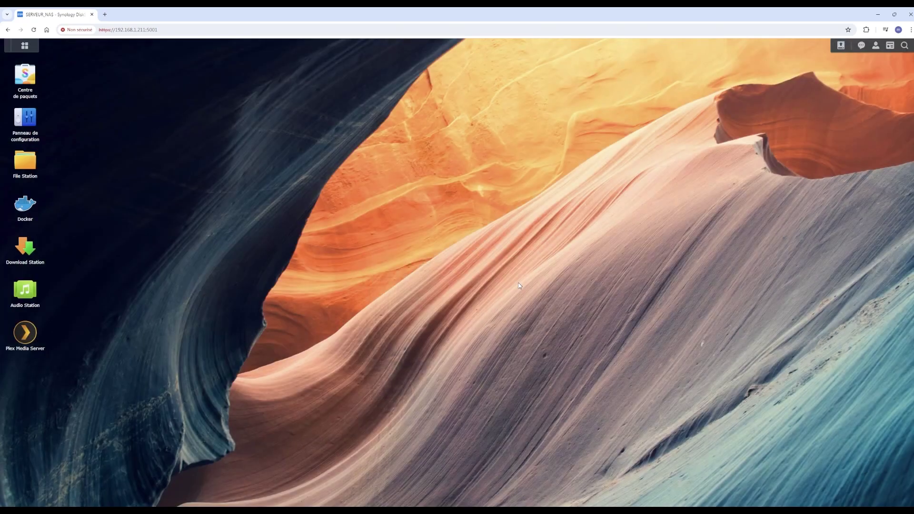
left_click(25, 164)
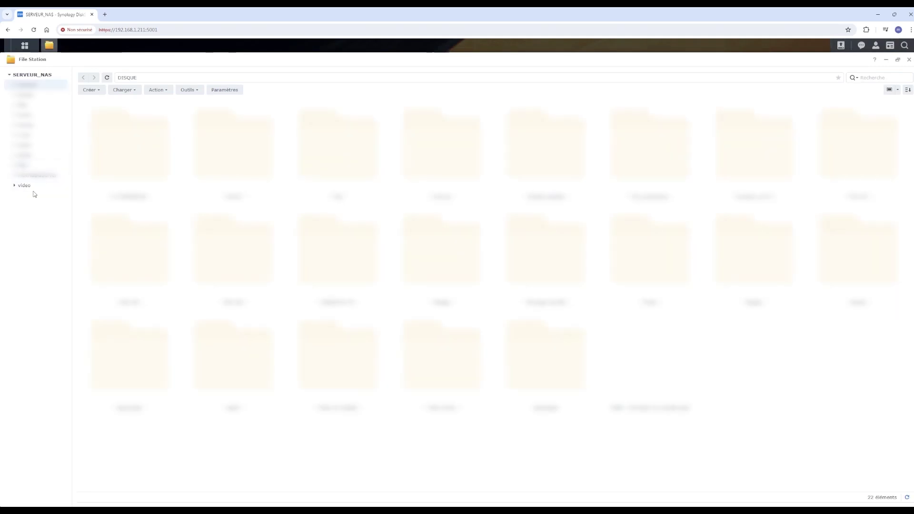